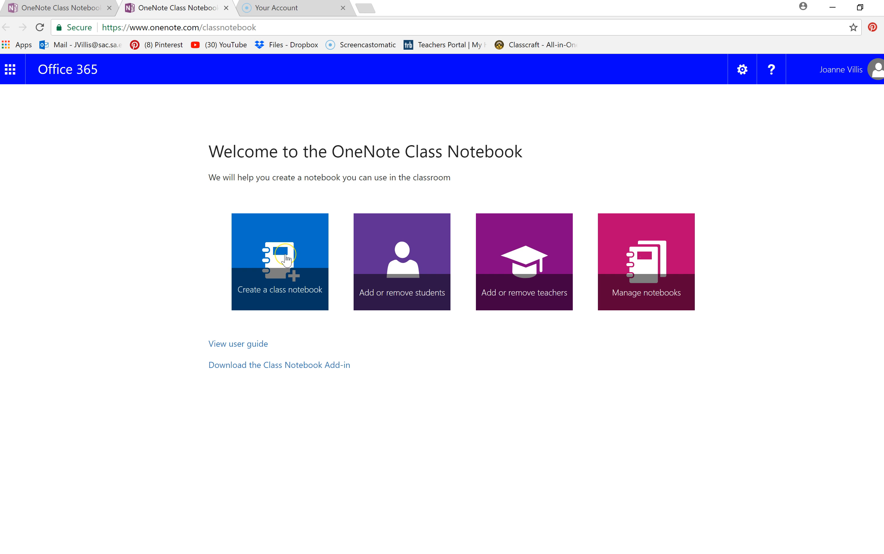
# - Start a new class notebook and name it Test 23
pyautogui.click(286, 259)
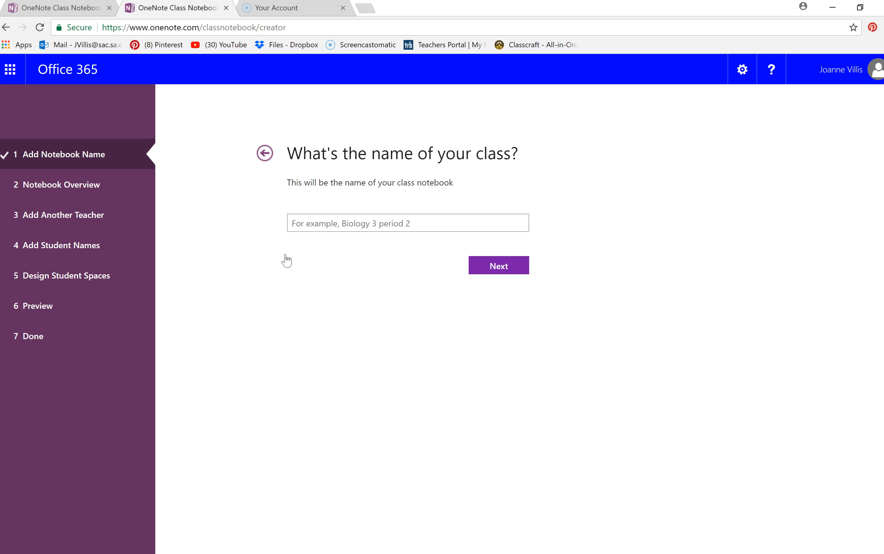
pyautogui.click(311, 224)
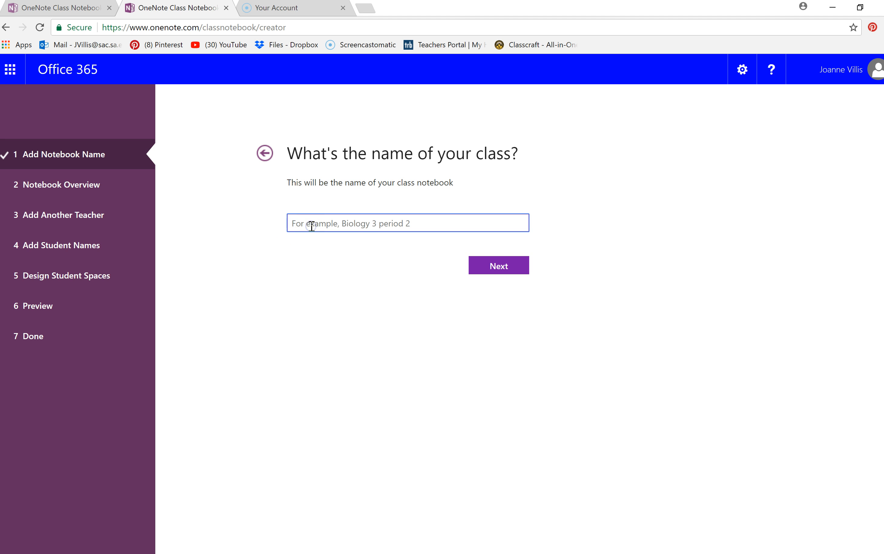
pyautogui.write('Test 23')
pyautogui.click(493, 271)
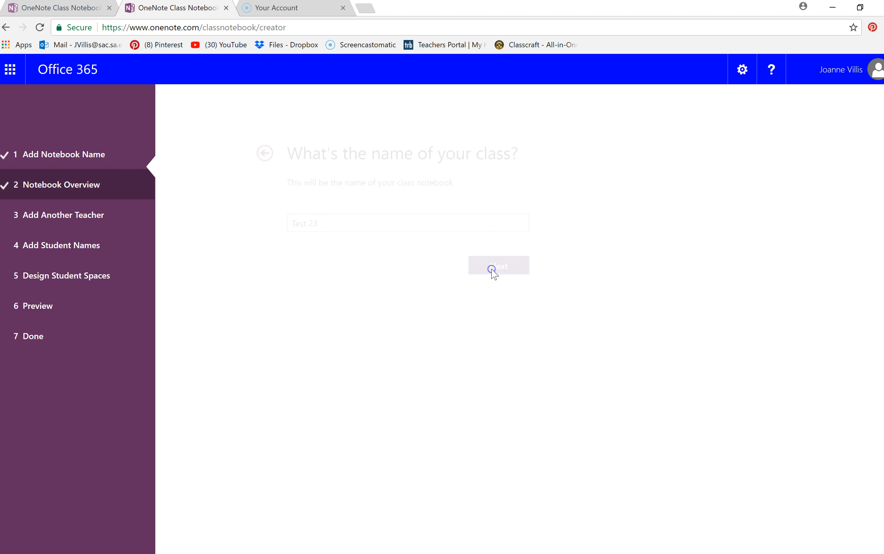
# - Accept the notebook overview and continue without adding another teacher or any students
pyautogui.click(671, 473)
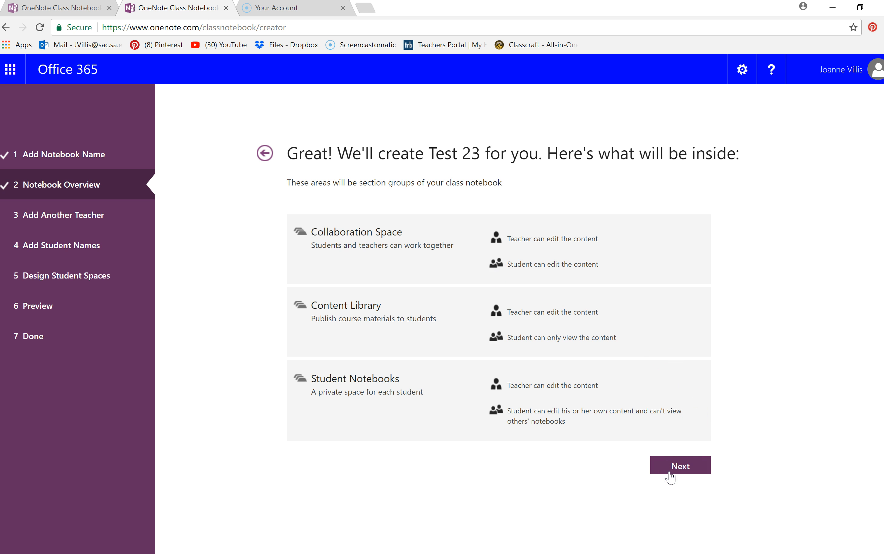
pyautogui.click(670, 473)
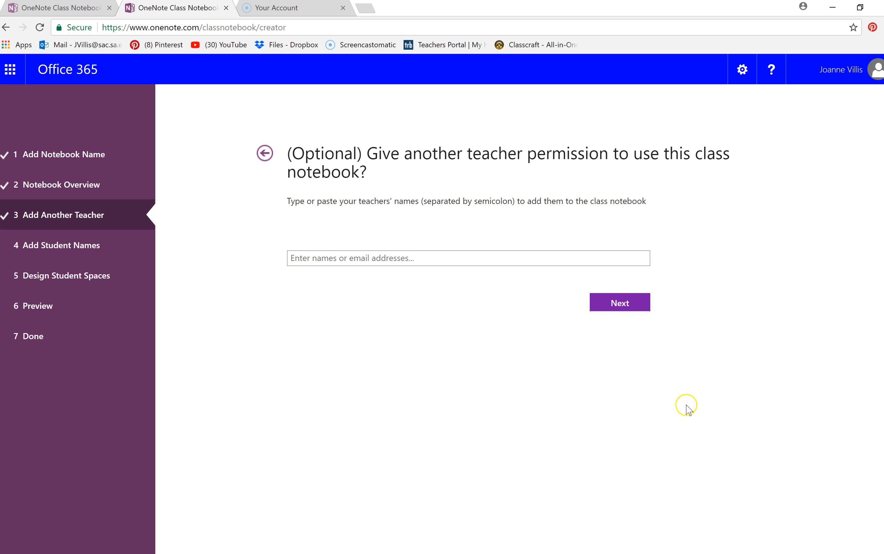
pyautogui.click(617, 310)
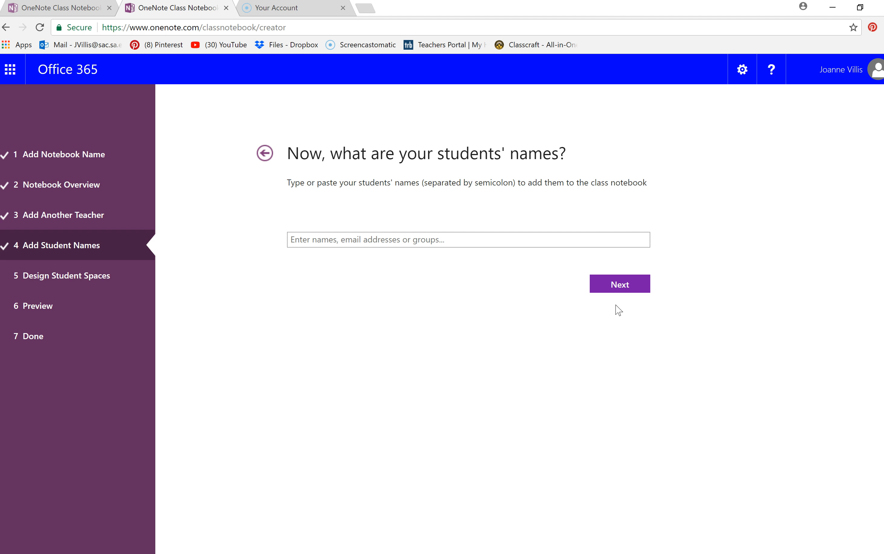
pyautogui.click(612, 308)
pyautogui.click(611, 285)
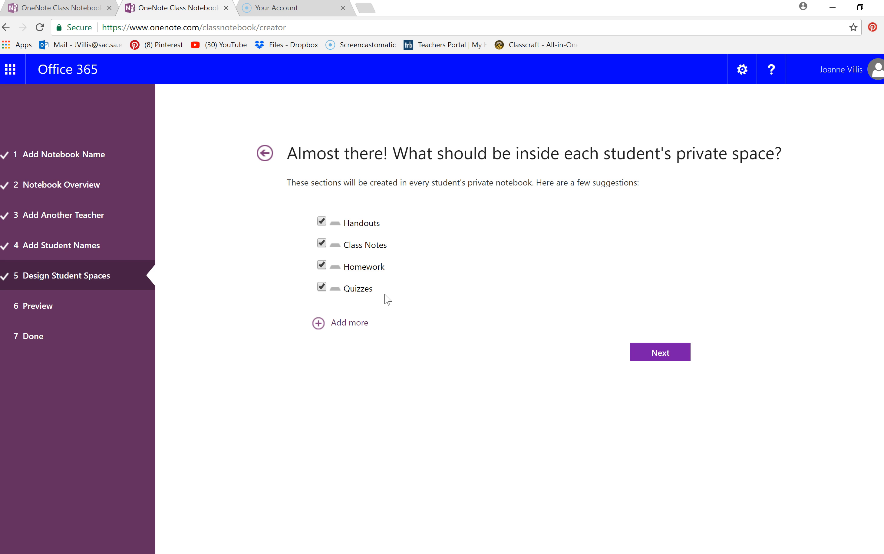
# - Exclude Quizzes from the student sections, add sections named Term 1 and Term 2, and continue to the preview
pyautogui.click(321, 288)
pyautogui.click(348, 326)
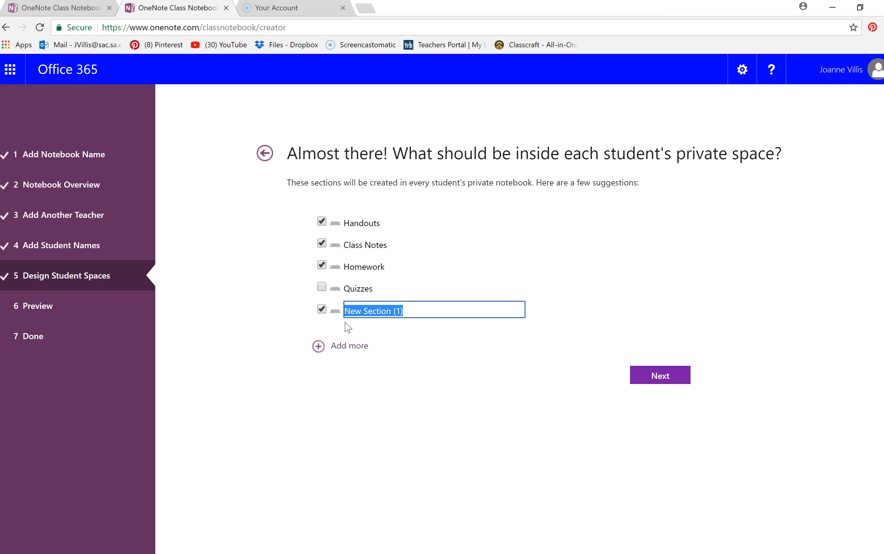
pyautogui.write('Term 1')
pyautogui.click(339, 334)
pyautogui.click(341, 346)
pyautogui.write('Term 2')
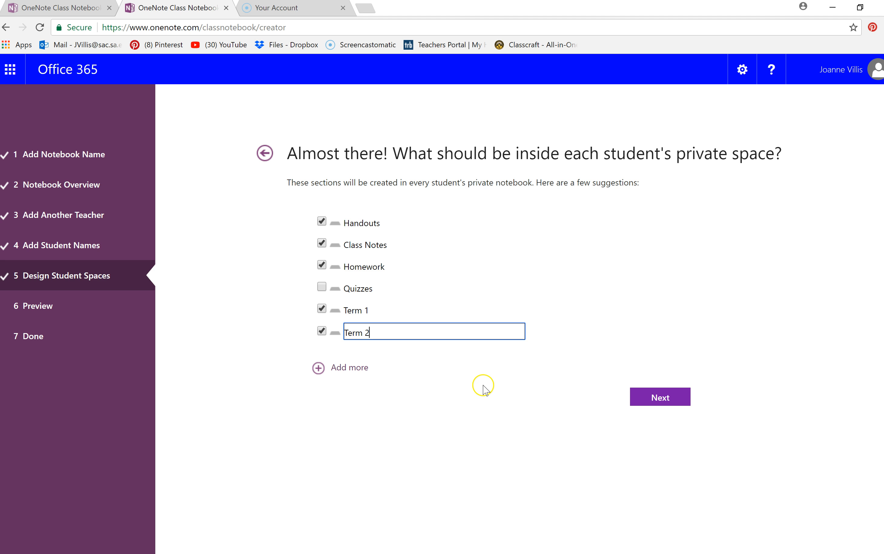
pyautogui.click(643, 401)
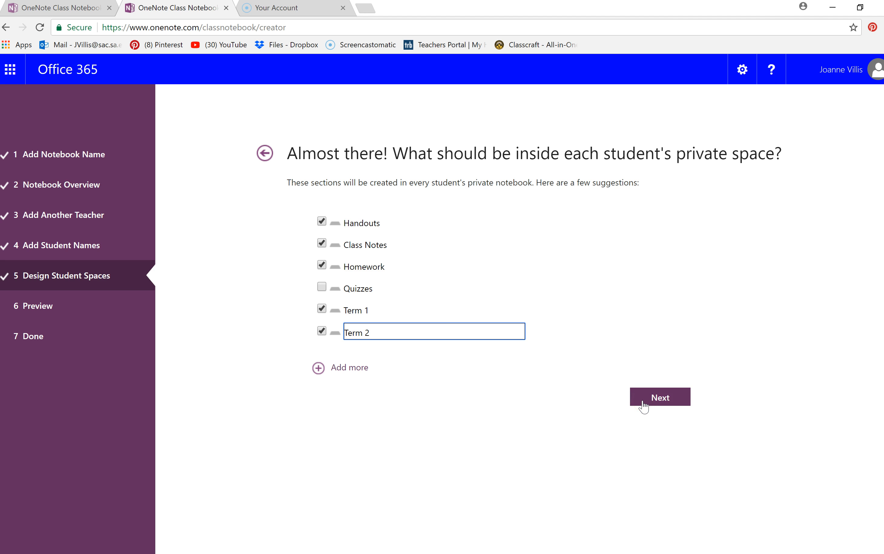
pyautogui.click(643, 402)
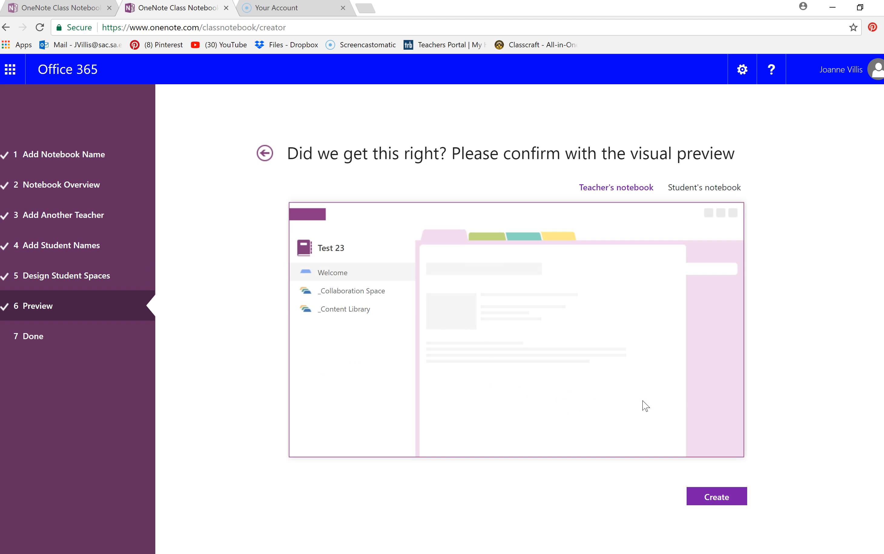
# - Preview the layout of the teacher's notebook and the student's notebook
pyautogui.click(630, 189)
pyautogui.click(630, 183)
pyautogui.click(695, 190)
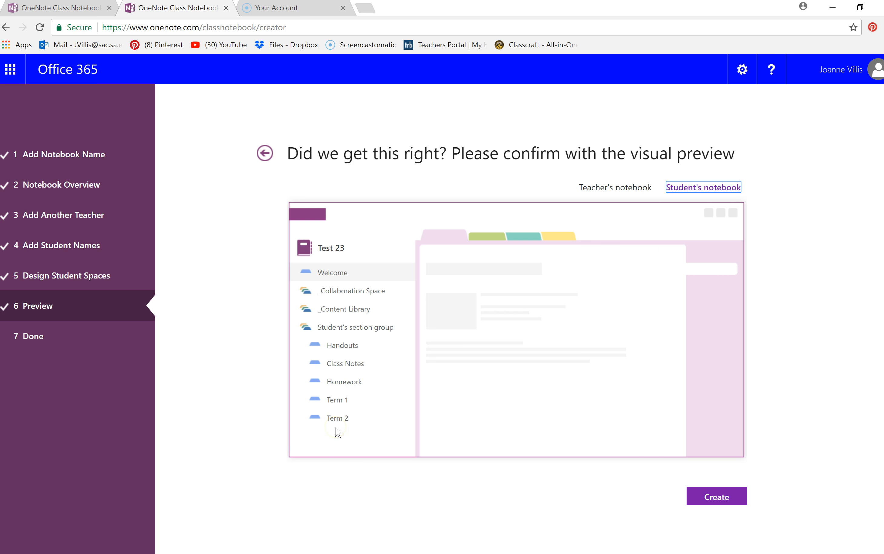
# - Return to the student space design, include the Quizzes section again, and create the notebook
pyautogui.click(265, 154)
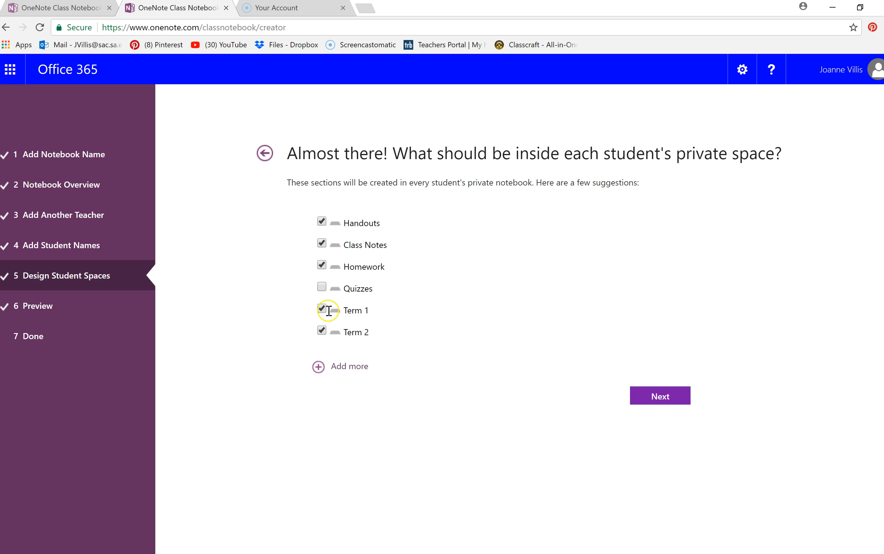
pyautogui.click(322, 287)
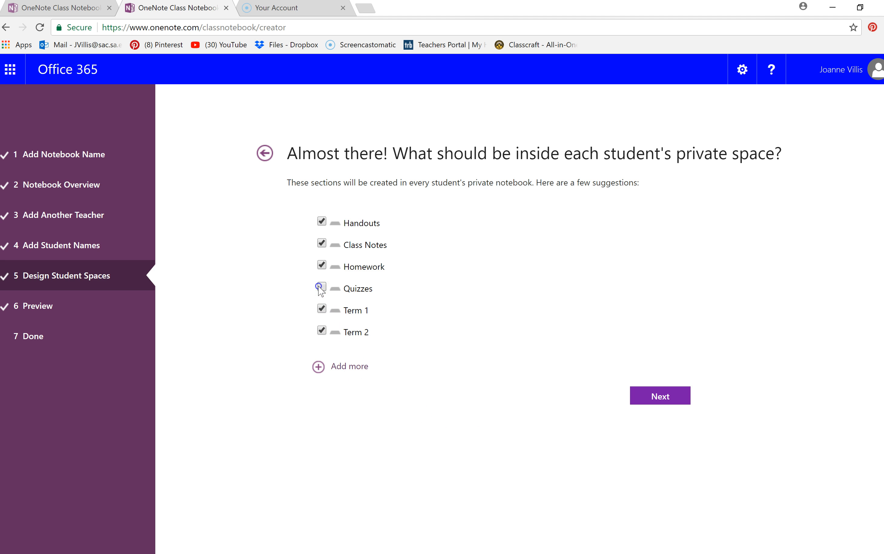
pyautogui.click(649, 400)
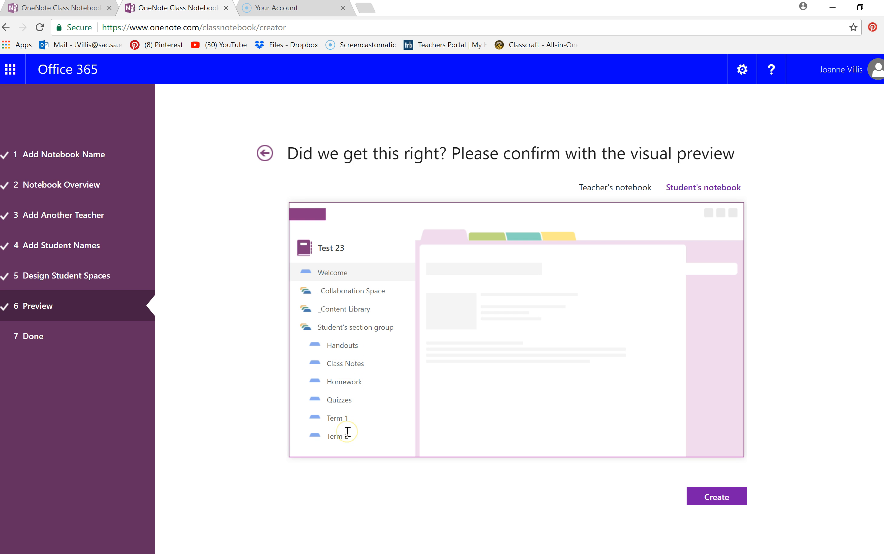
pyautogui.click(701, 499)
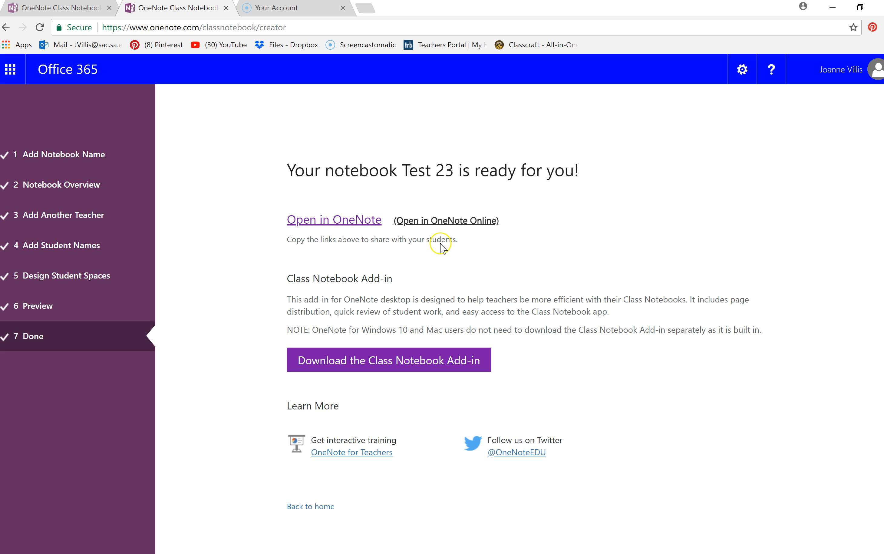
# - Open the Test 23 notebook in OneNote Online and delete its Welcome section
pyautogui.click(462, 221)
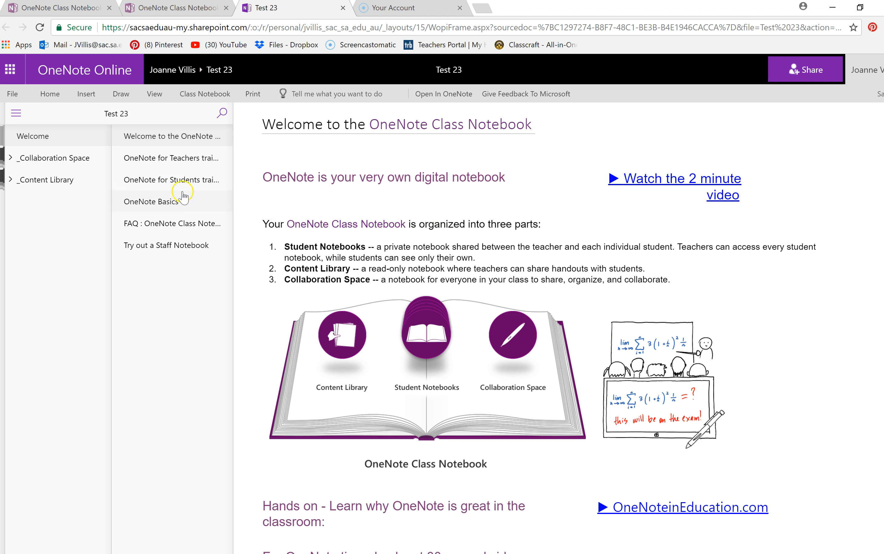
pyautogui.click(186, 160)
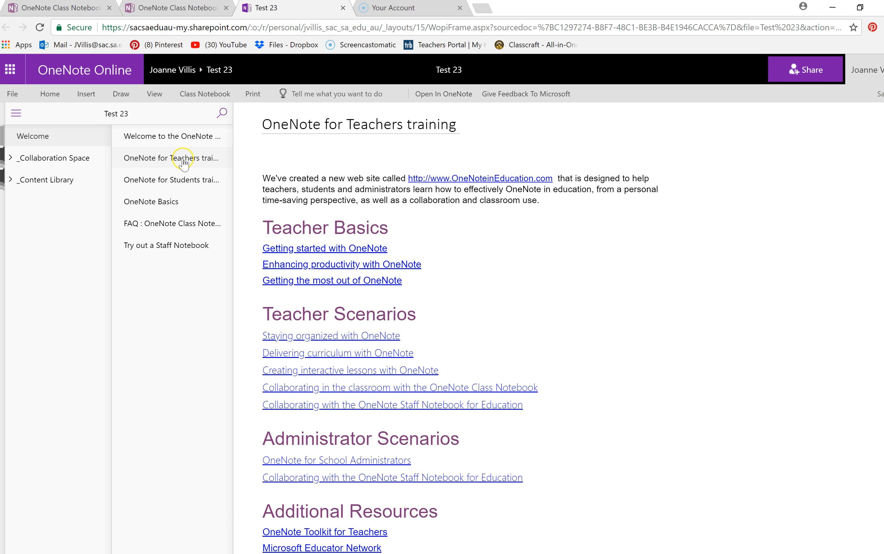
pyautogui.rightClick(41, 137)
pyautogui.click(62, 145)
pyautogui.click(445, 306)
# - Expand the Collaboration Space and Content Library groups and view the introductory section in each
pyautogui.click(53, 136)
pyautogui.click(60, 158)
pyautogui.click(49, 183)
pyautogui.click(52, 204)
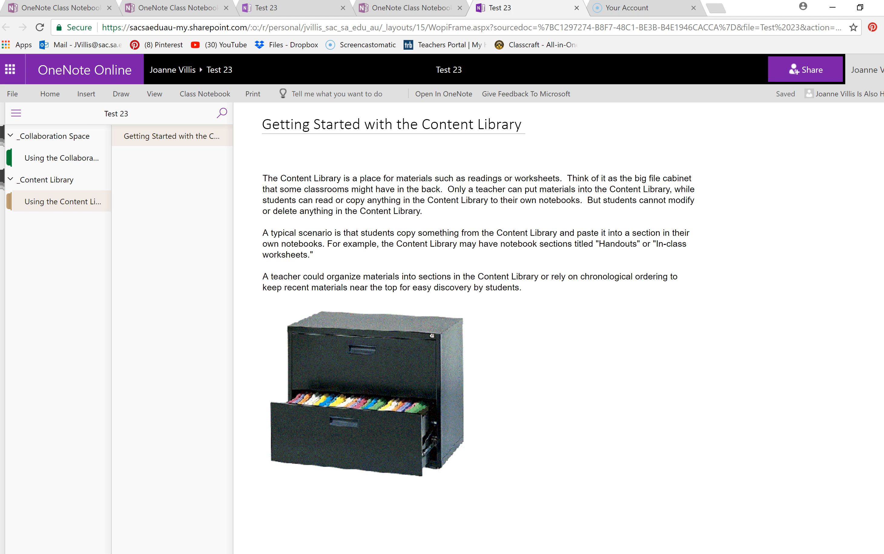
# - Add one student from the directory to the Test 23 class notebook and confirm the update
pyautogui.click(203, 94)
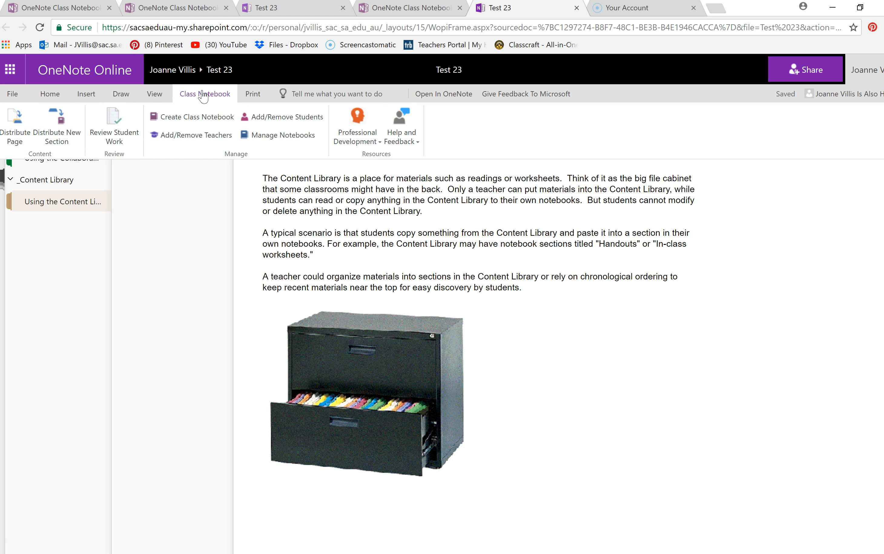
pyautogui.click(275, 118)
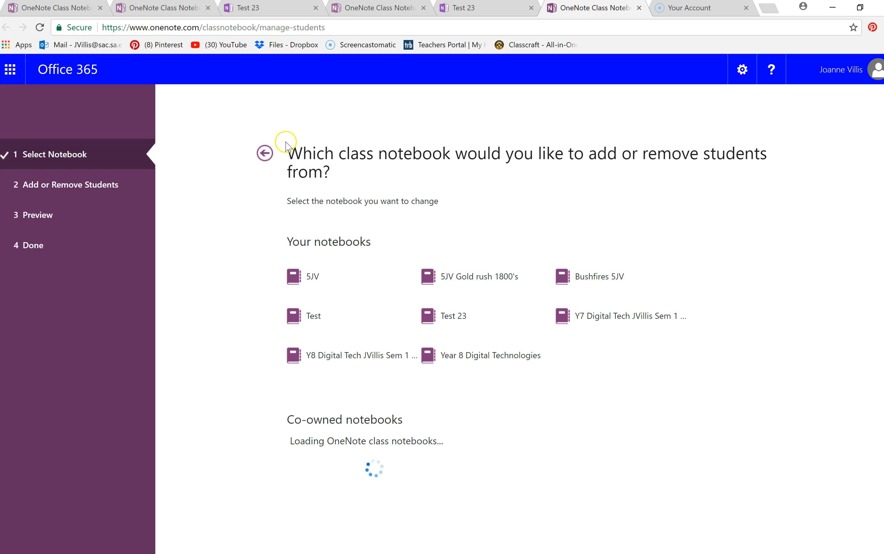
pyautogui.click(449, 313)
pyautogui.click(387, 238)
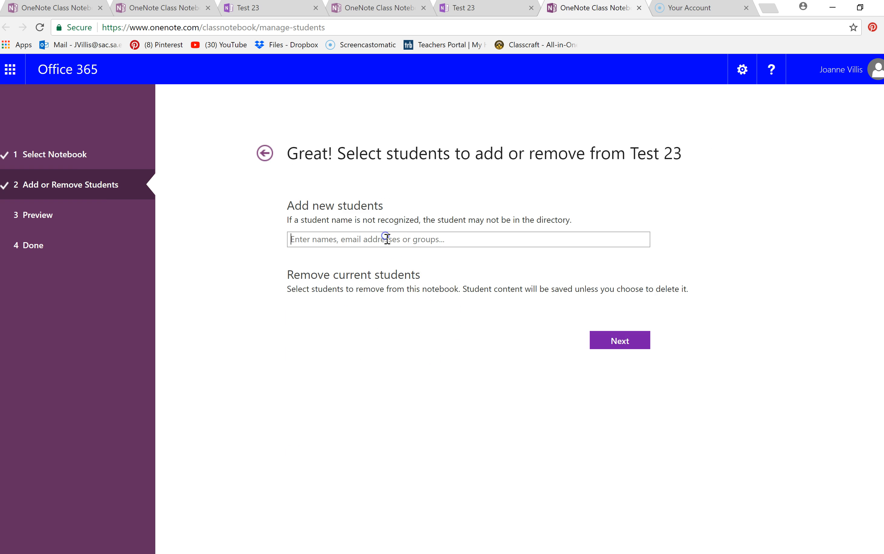
pyautogui.write('sydn')
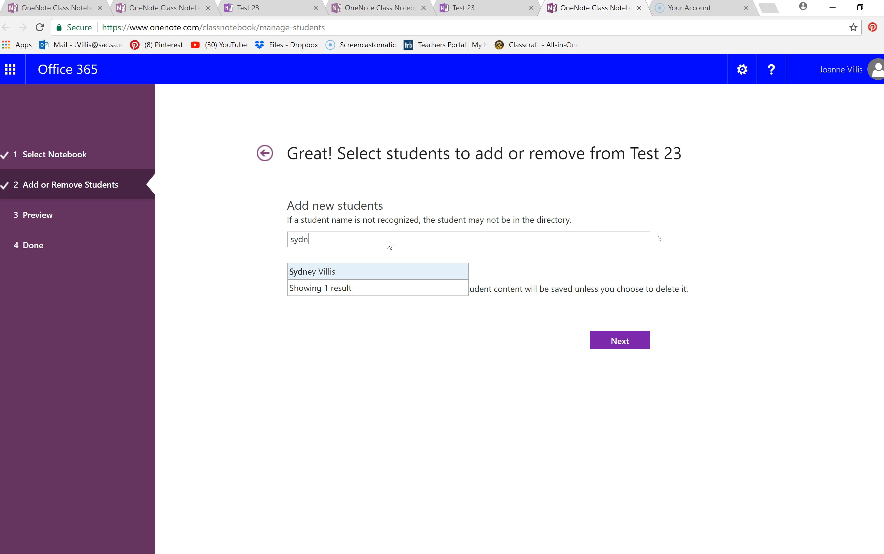
pyautogui.click(340, 270)
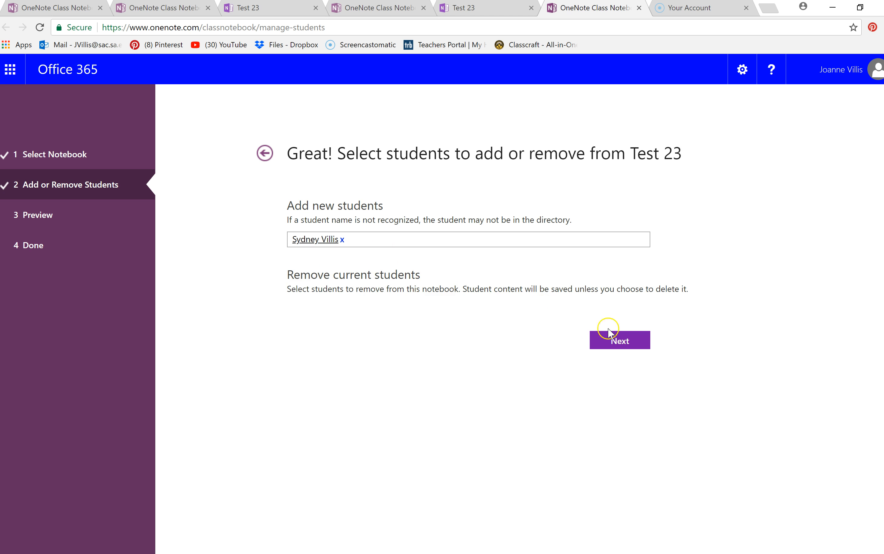
pyautogui.click(620, 342)
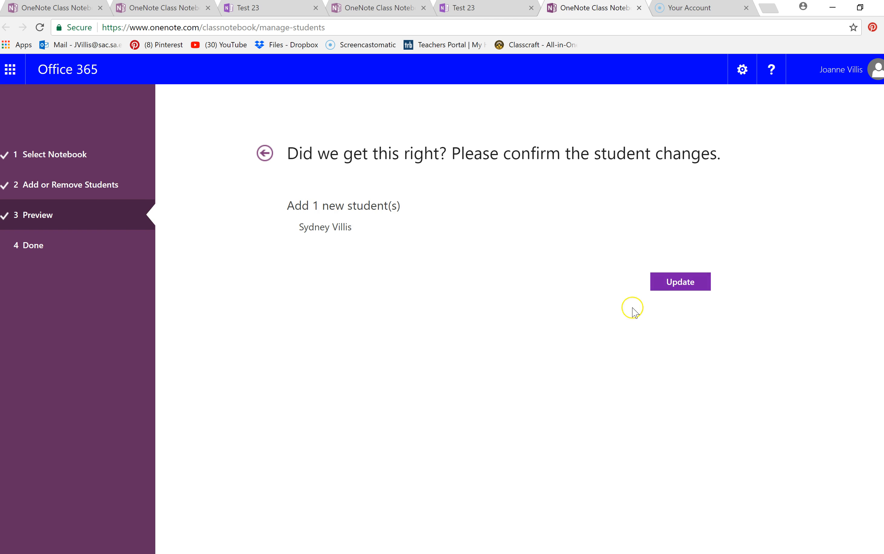
pyautogui.click(688, 282)
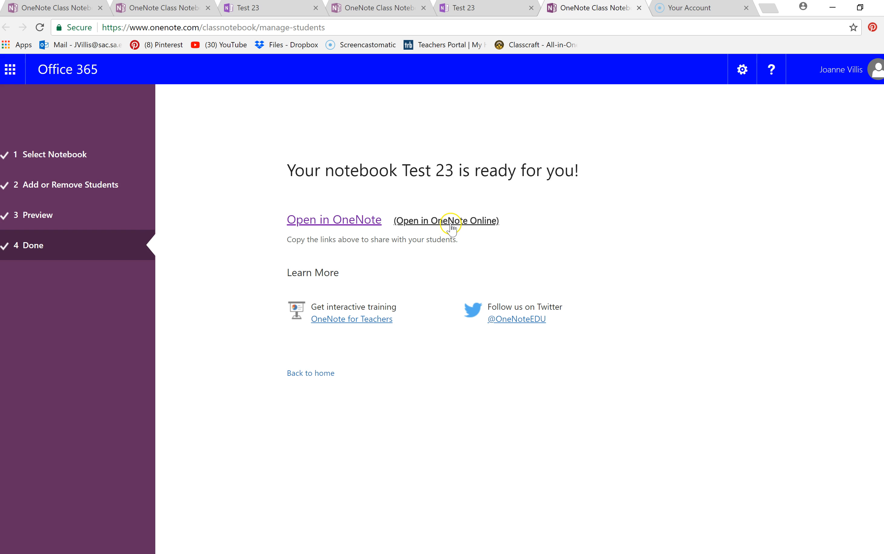
# - Open the updated Test 23 notebook in OneNote Online and expand the new student's section group
pyautogui.click(451, 221)
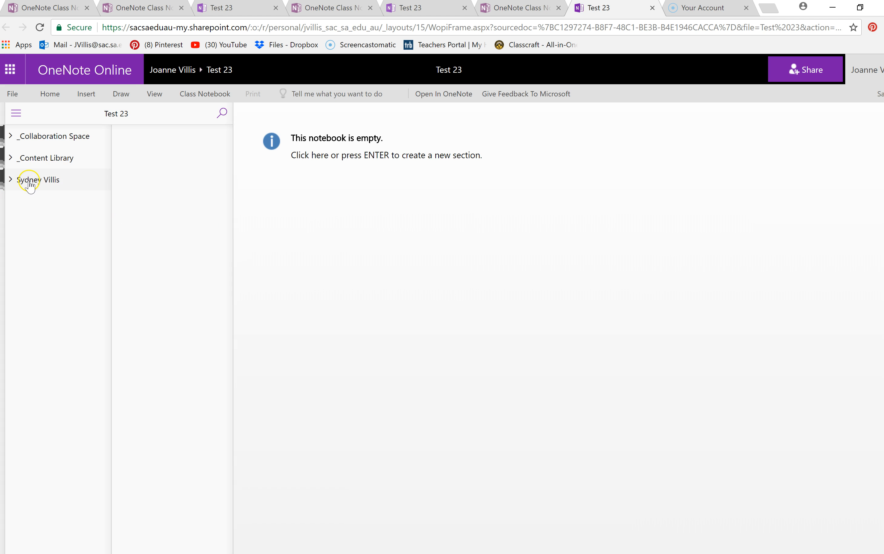
pyautogui.click(30, 180)
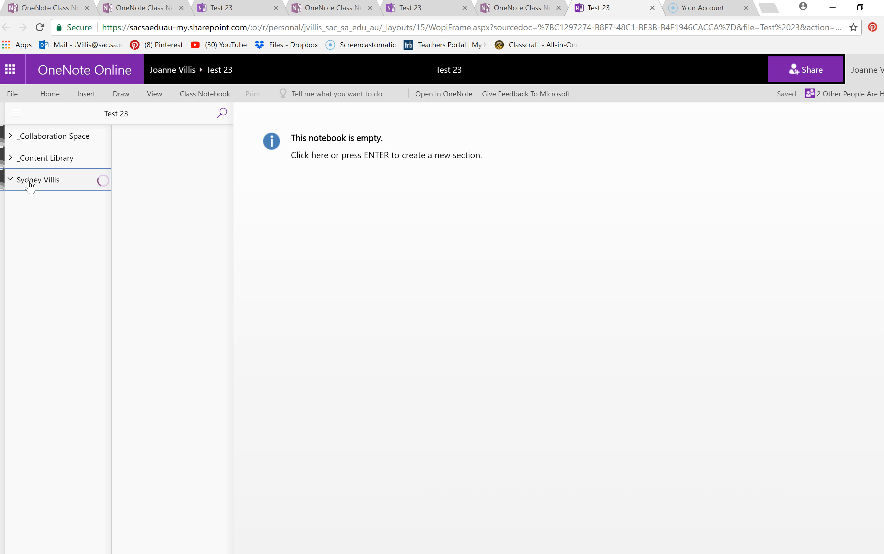
pyautogui.click(63, 204)
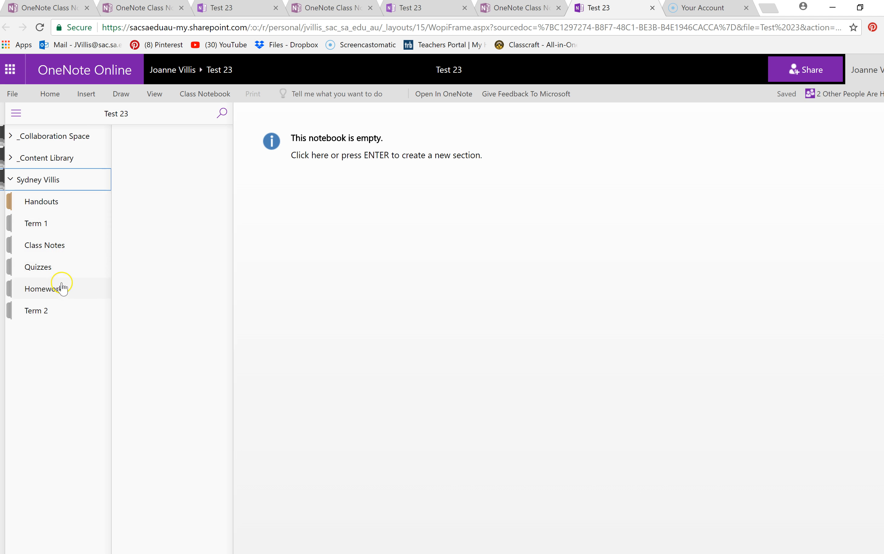
# - Reorder the student's sections to Class Notes, Handouts, Homework, Quizzes, Term 1, Term 2
pyautogui.click(46, 254)
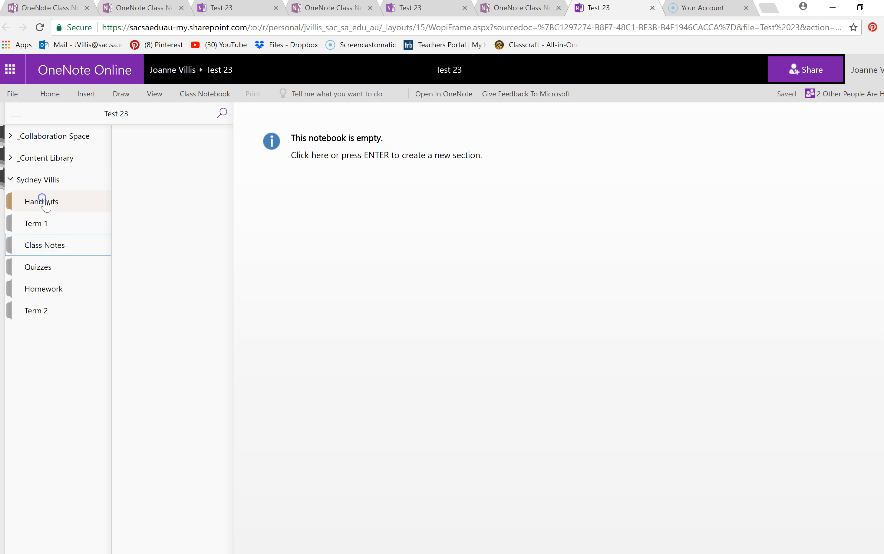
pyautogui.moveTo(47, 269); pyautogui.dragTo(40, 238)
pyautogui.moveTo(50, 290); pyautogui.dragTo(39, 243)
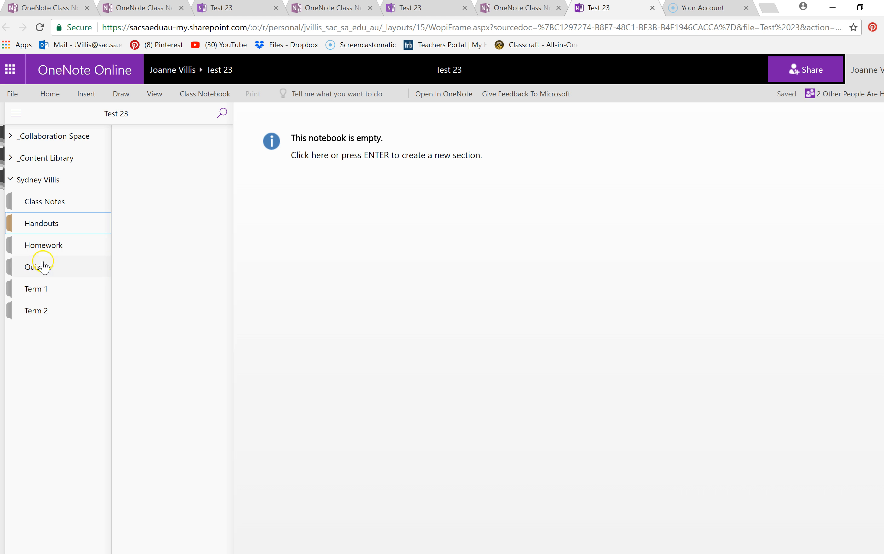